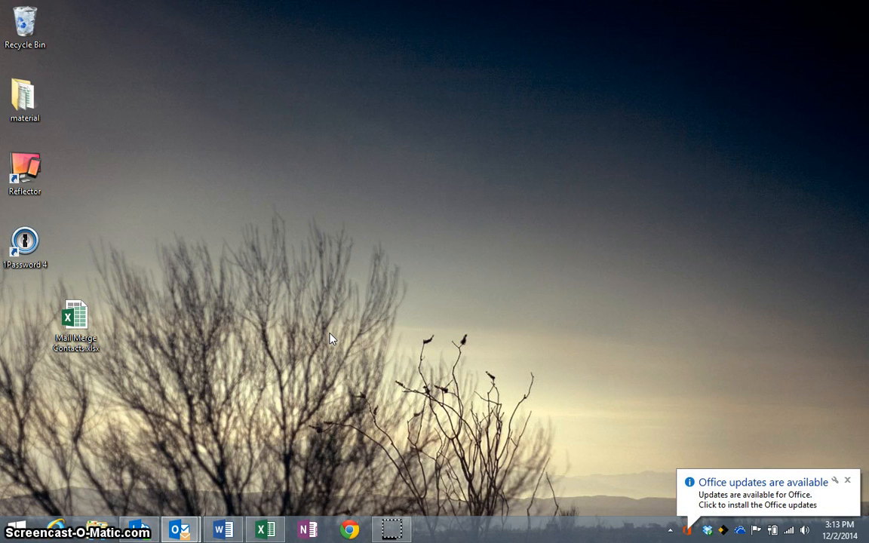
Step: Dismiss the 'Office updates are available' notification on the desktop
click(848, 481)
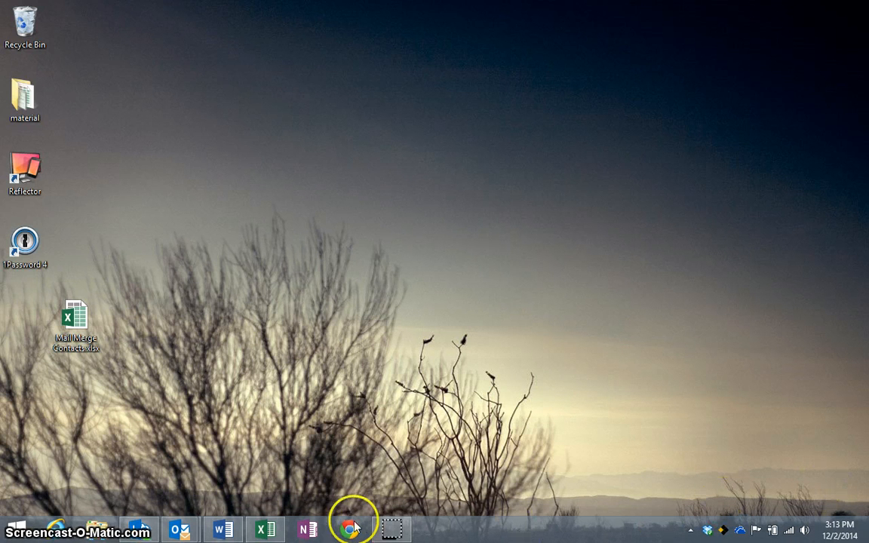
Step: Bring up Mail Merge Contacts.xlsx from the Excel taskbar, review the ten contacts, then close it
mouse_move(271, 531)
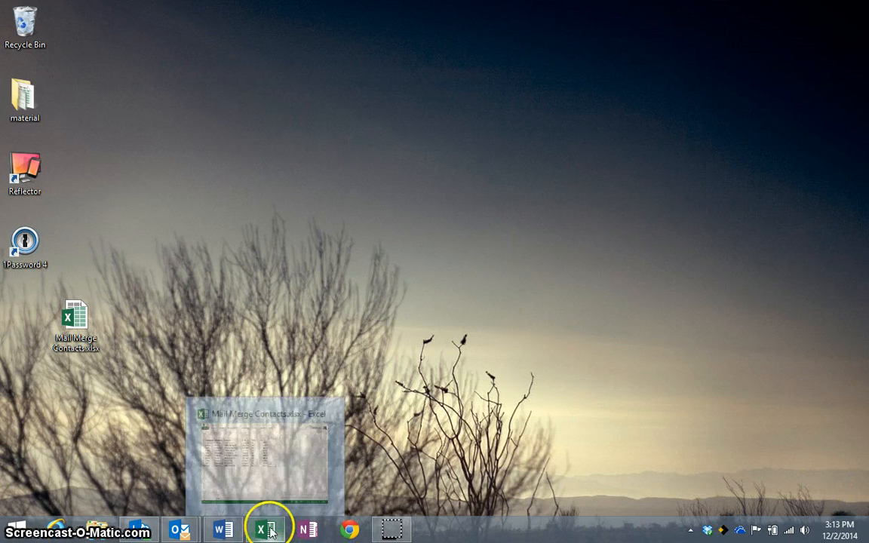
click(278, 412)
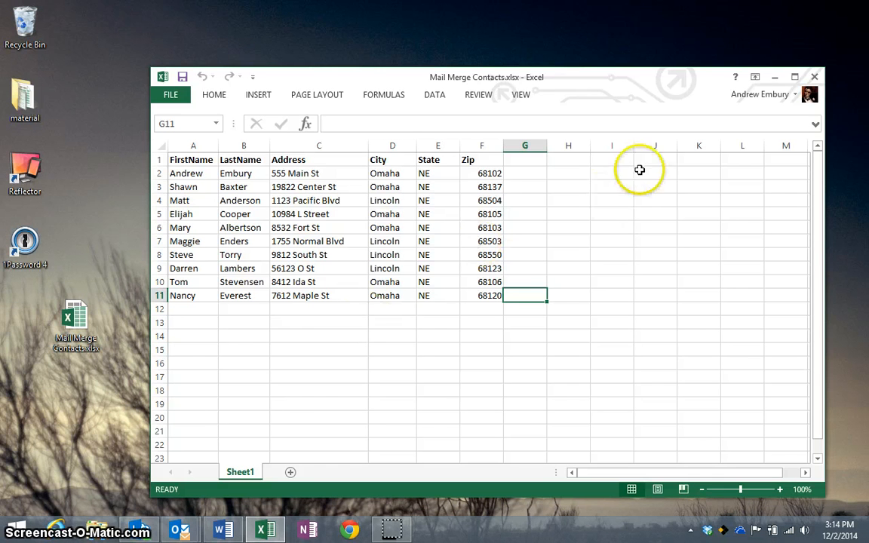
click(815, 77)
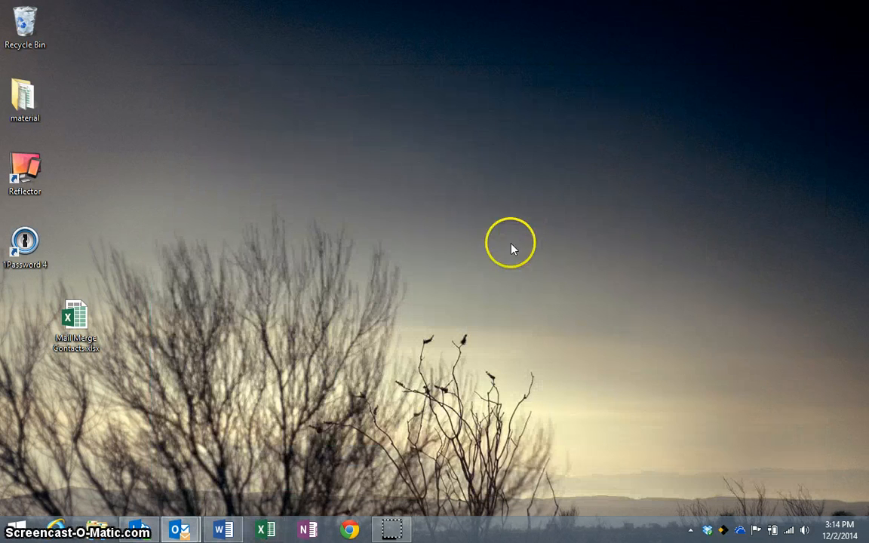
Step: Switch to the blank Word document and make Letters its mail merge document type
click(224, 530)
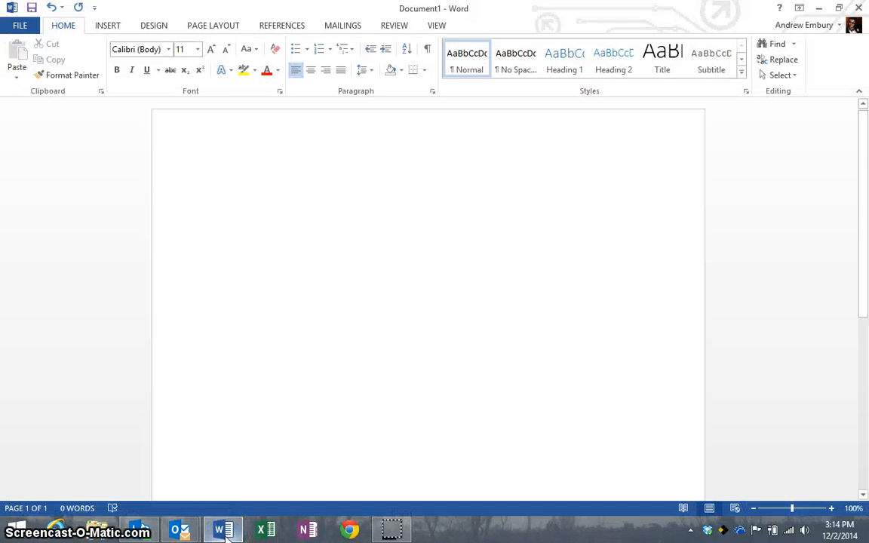
click(341, 26)
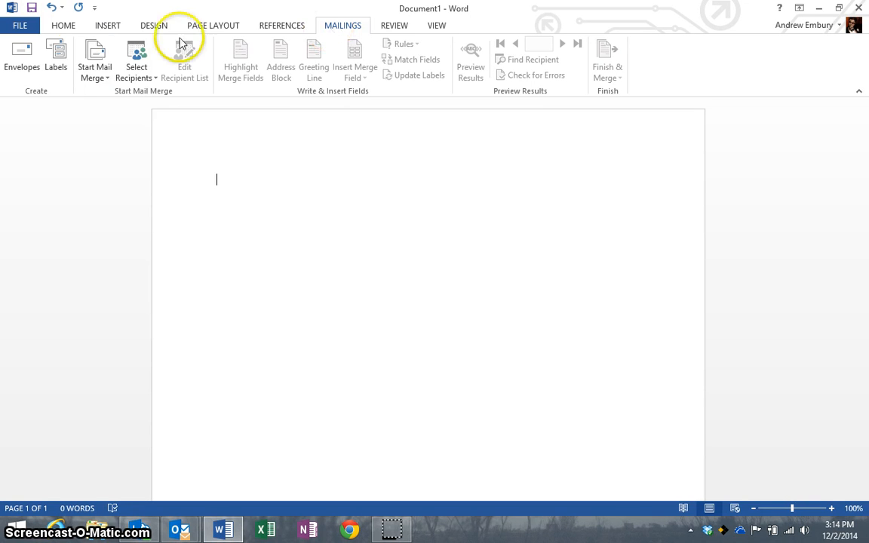
click(99, 81)
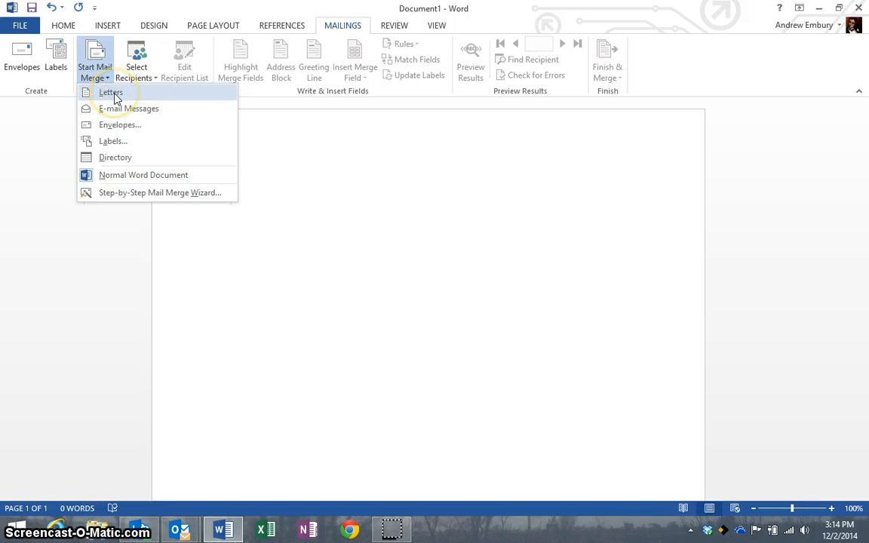
click(114, 93)
click(217, 155)
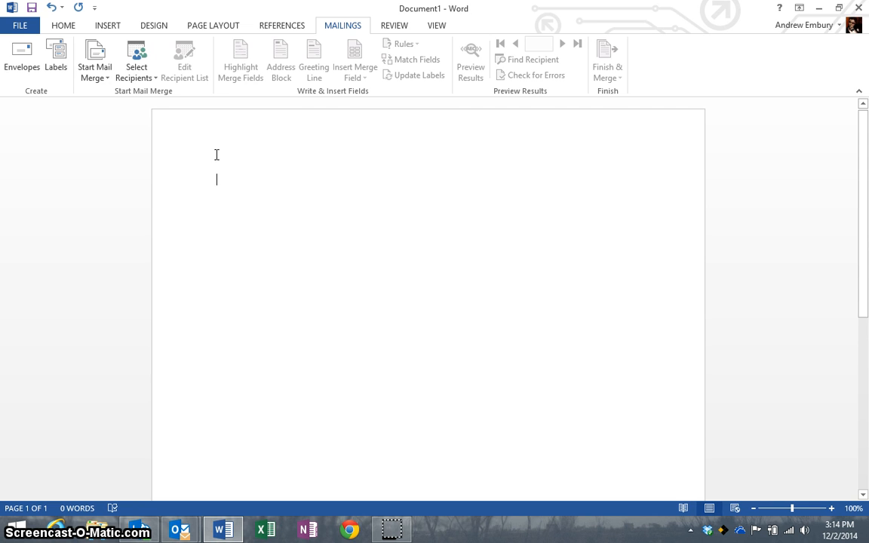
Step: Use Sheet1$ of the Desktop's Mail Merge Contacts.xlsx as the existing recipient list
click(154, 82)
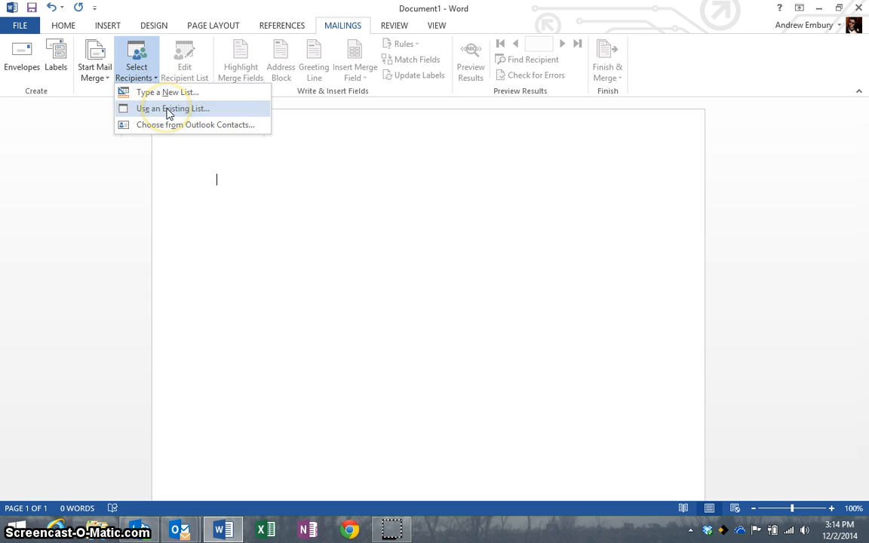
click(169, 111)
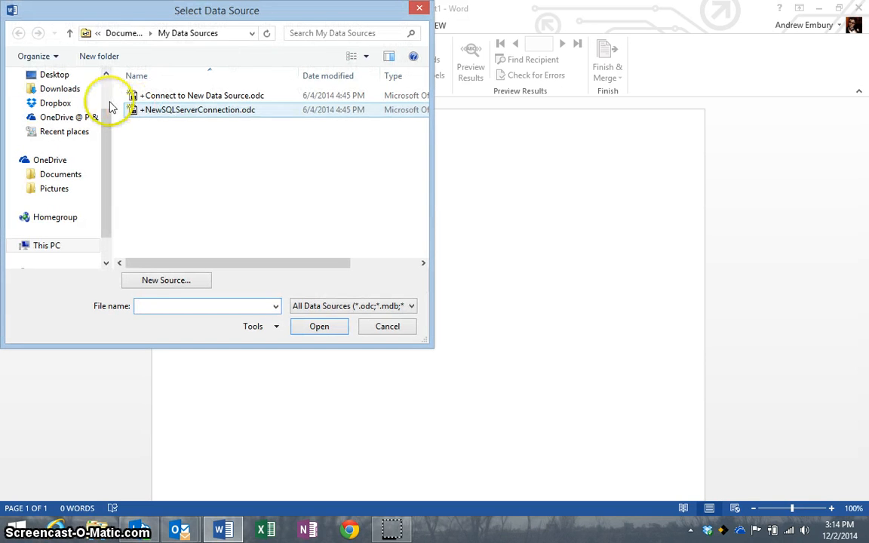
click(60, 77)
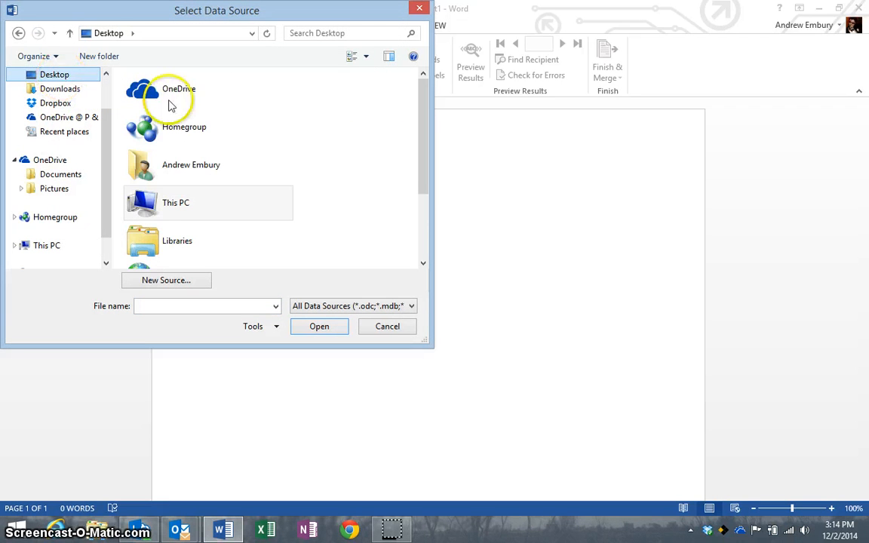
click(425, 228)
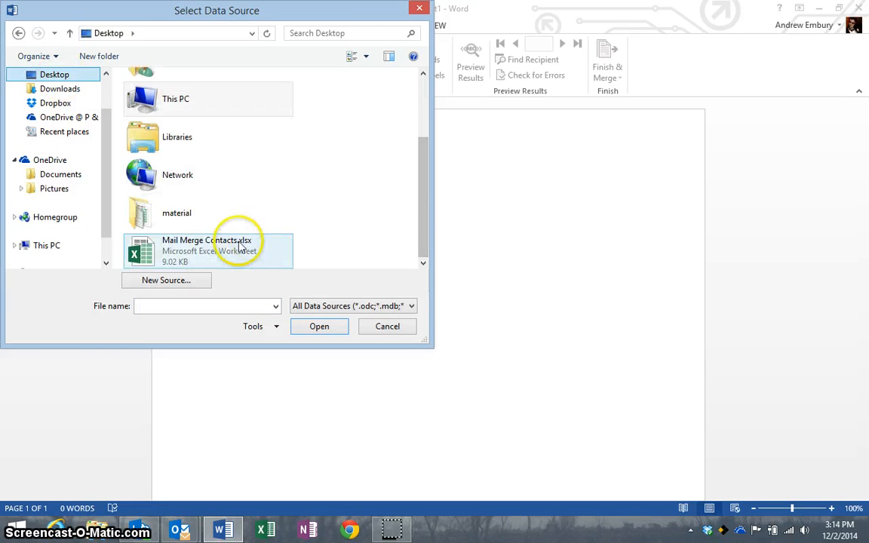
double_click(209, 247)
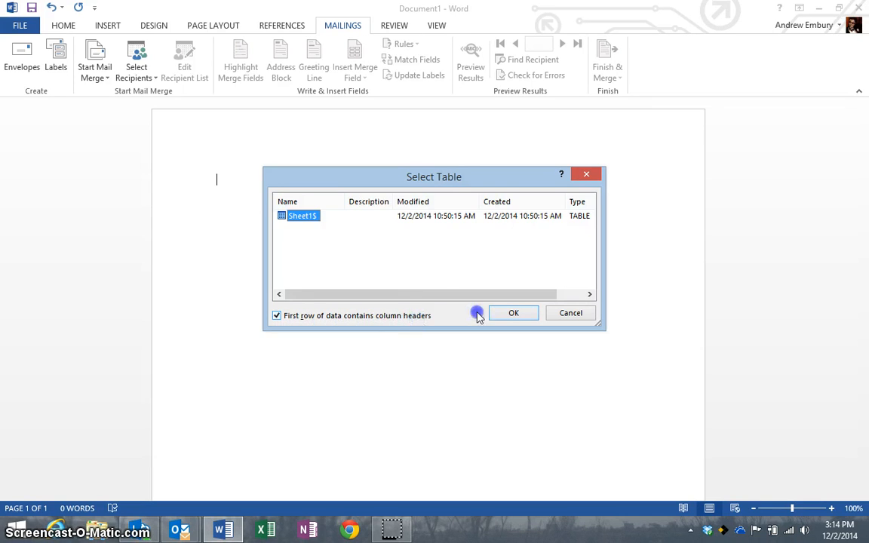
click(511, 314)
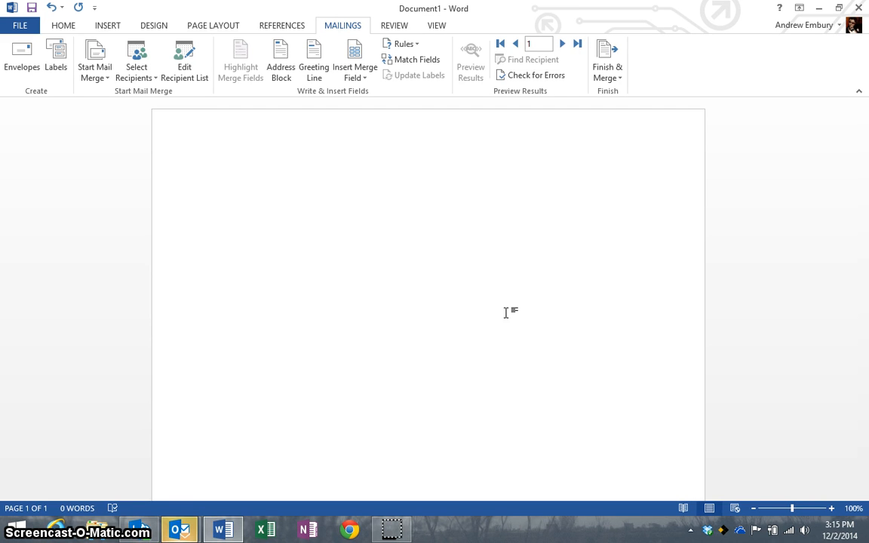
Step: Start an address block and preview recipient addresses, five records forward and two back
click(286, 75)
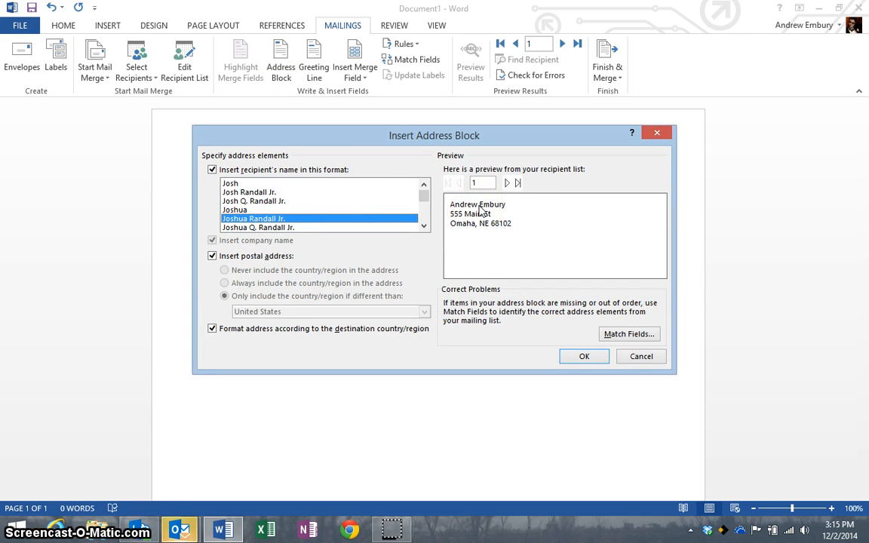
click(508, 185)
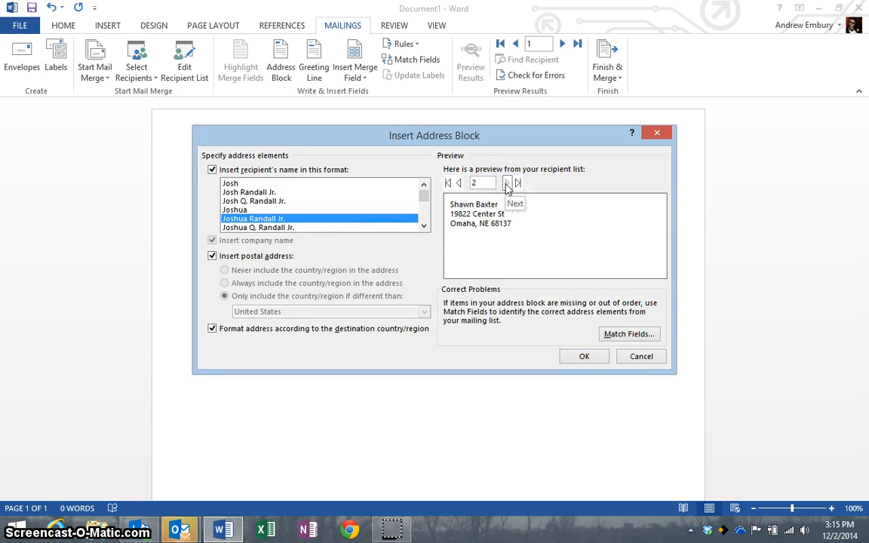
click(508, 185)
click(507, 185)
click(507, 185)
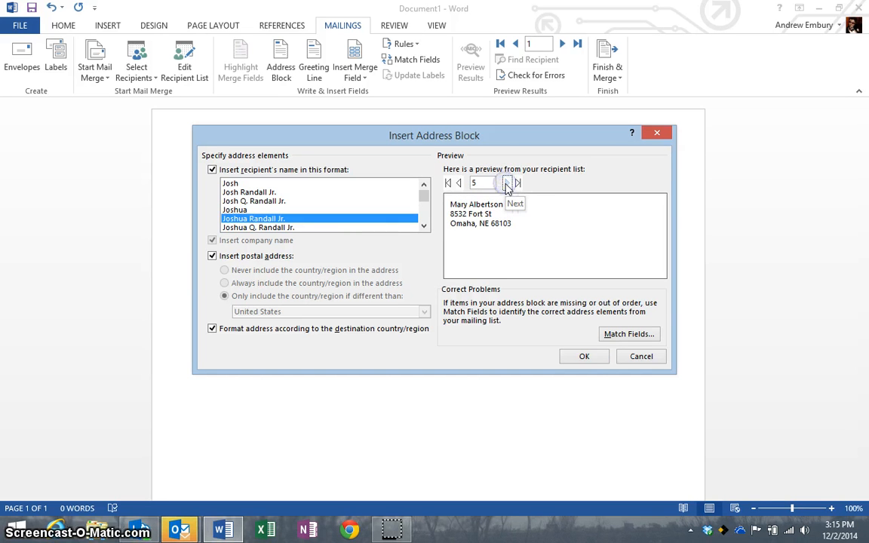
click(507, 185)
click(459, 184)
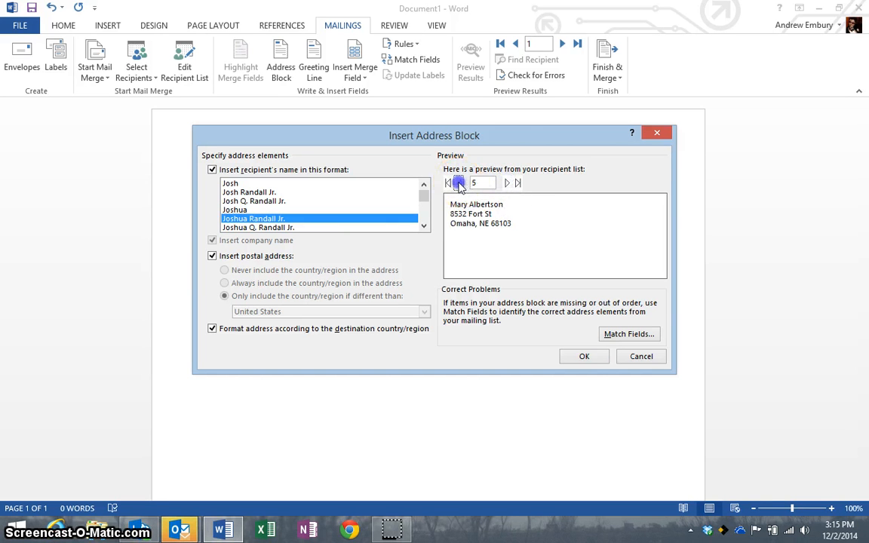
click(459, 184)
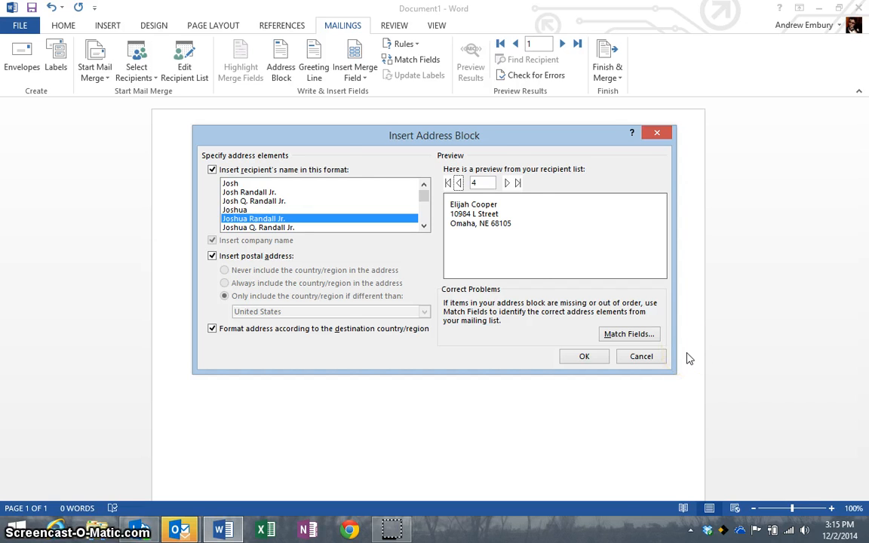
Step: Check the field matches, insert the «AddressBlock» field, and start a new line beneath it
click(625, 336)
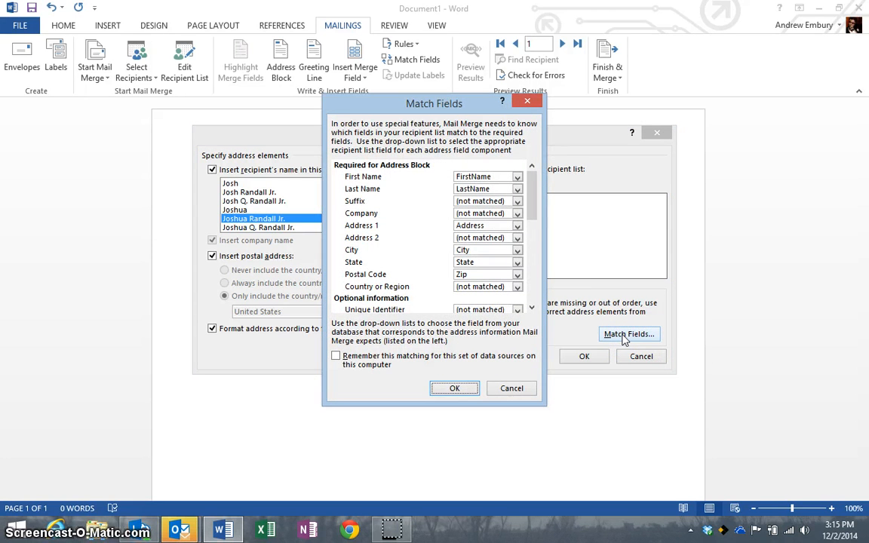
click(437, 176)
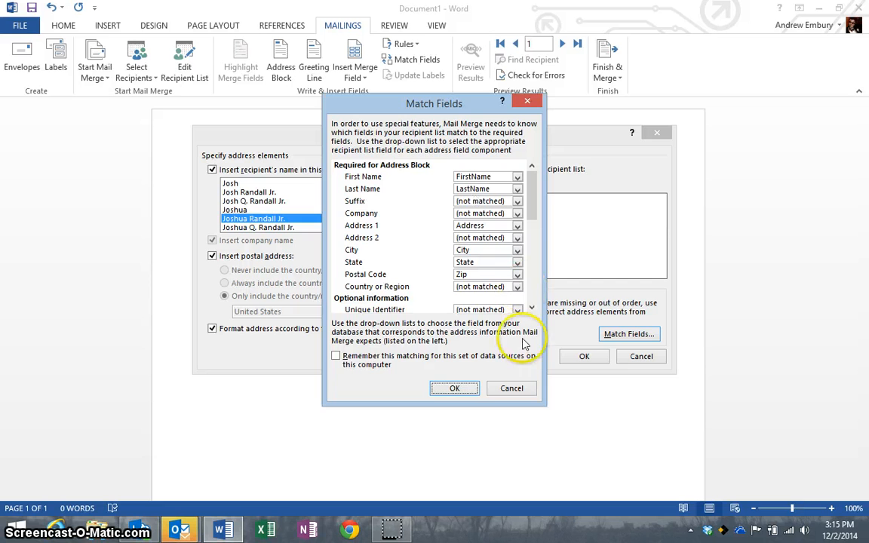
click(513, 389)
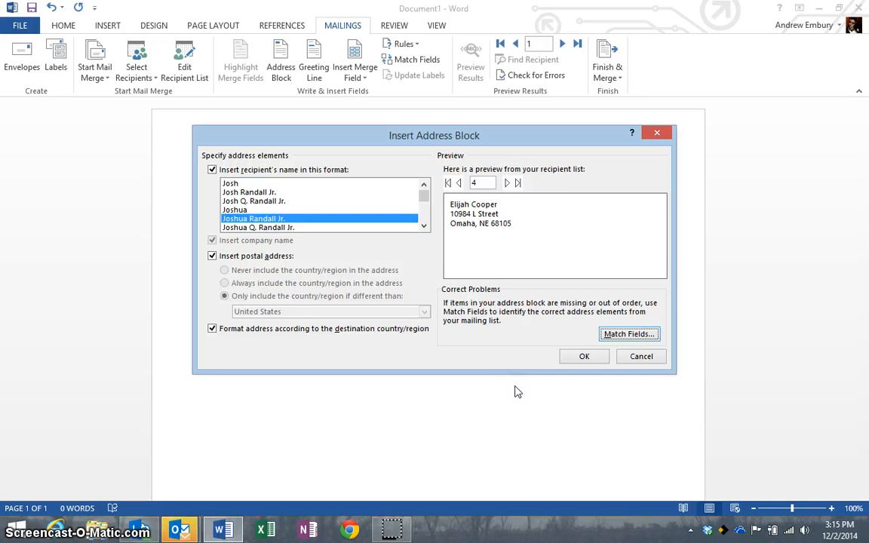
click(585, 356)
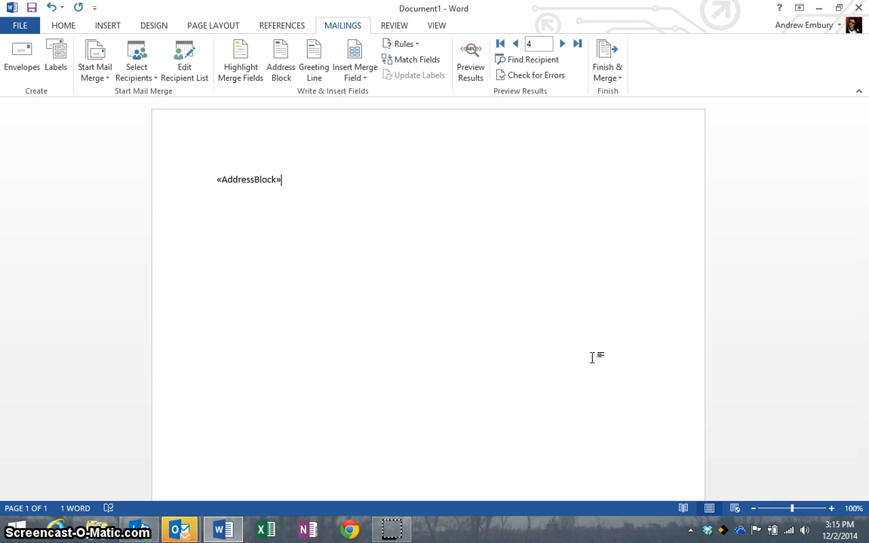
key(Return)
key(Return)
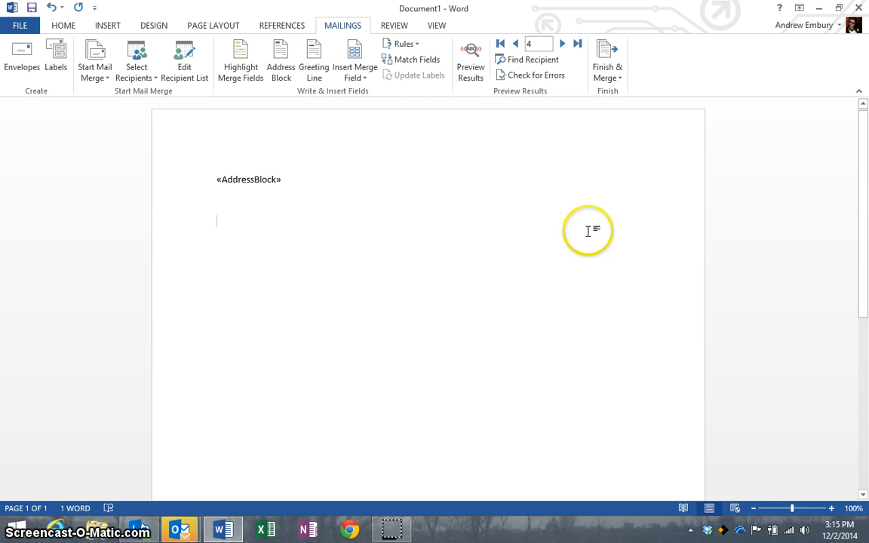
Step: Set up a greeting line of 'Dear' plus first name, ending with a colon
click(313, 69)
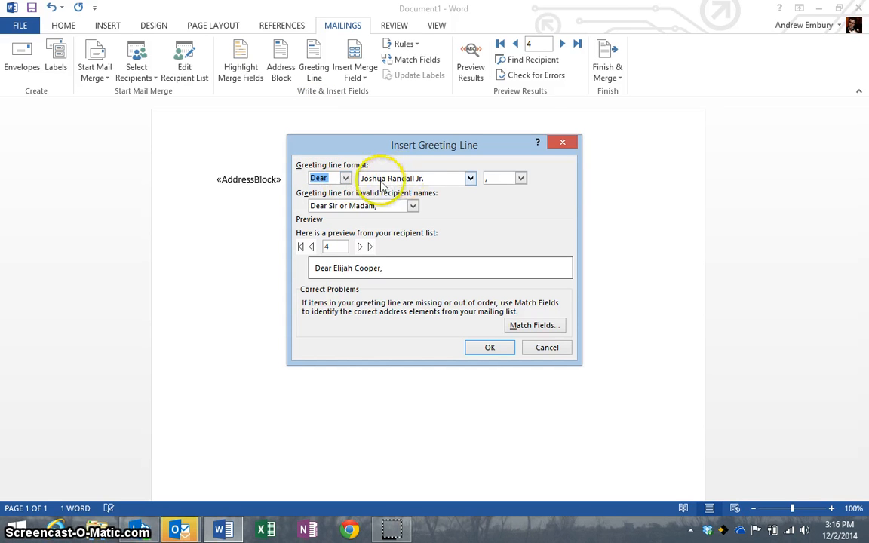
click(471, 179)
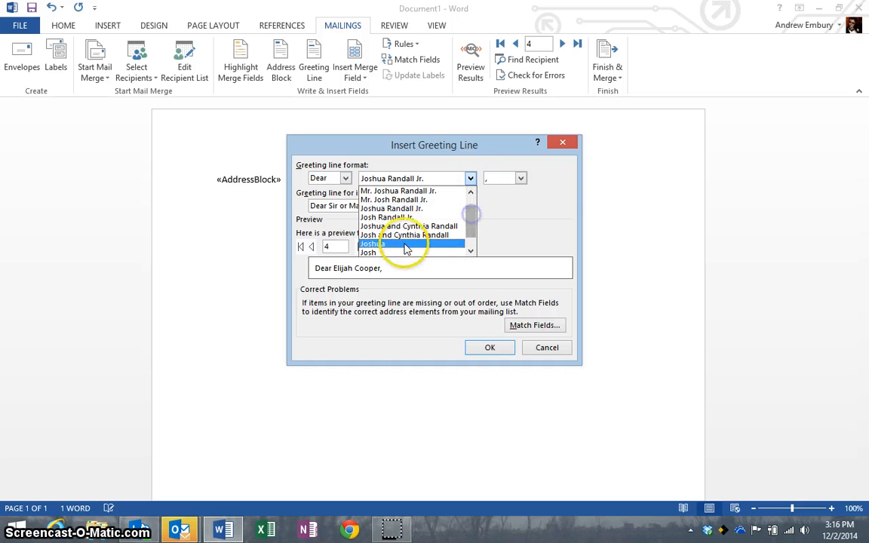
click(389, 245)
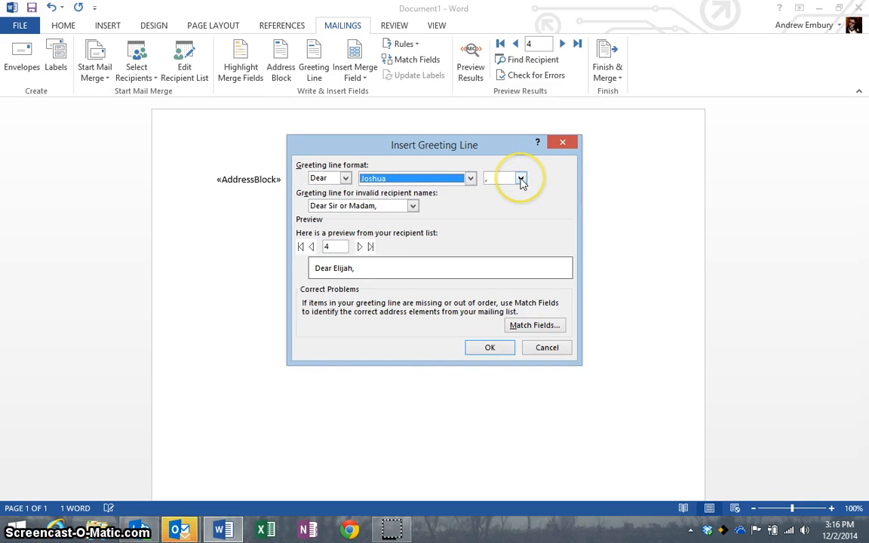
click(521, 180)
click(499, 200)
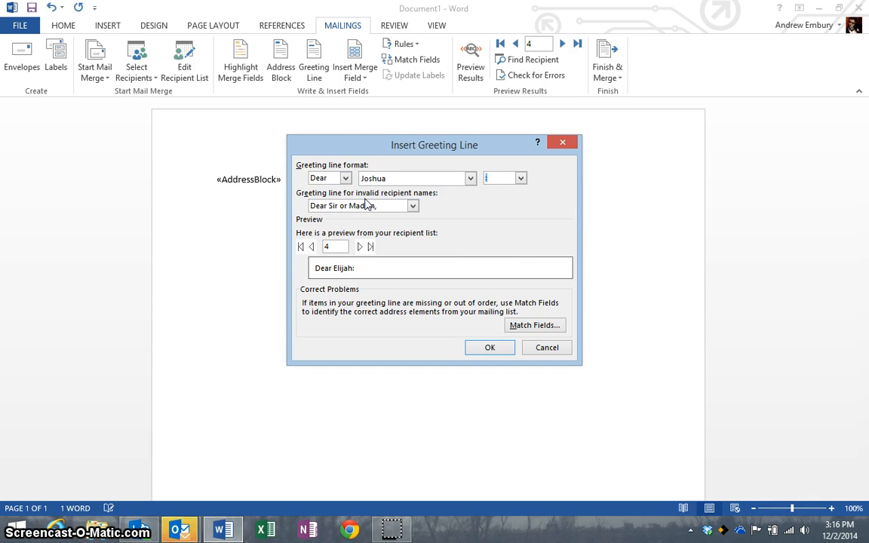
Step: Preview the greeting across several recipients, then insert the «GreetingLine» field
click(362, 247)
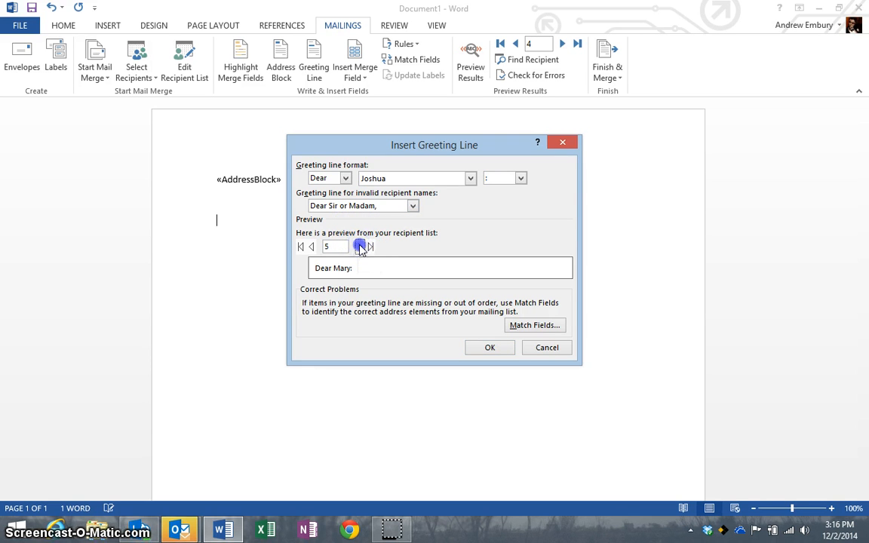
click(362, 247)
click(361, 246)
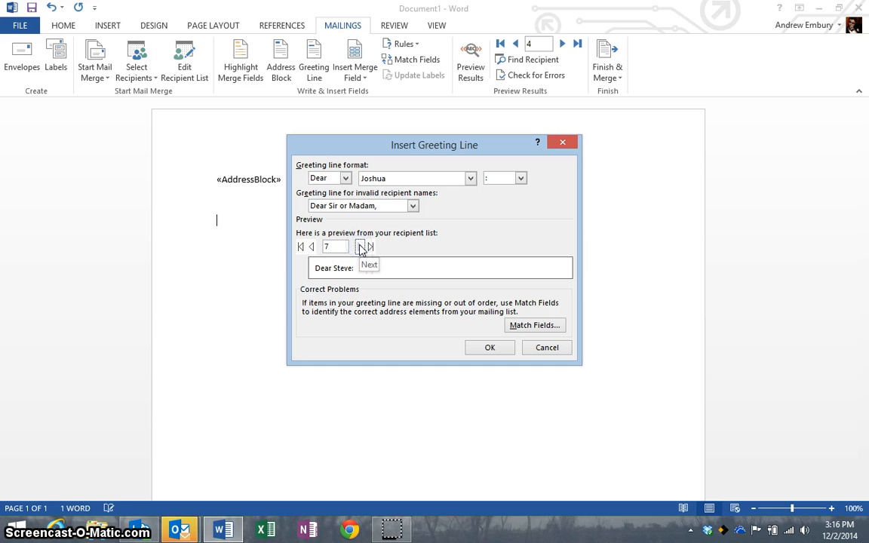
click(361, 247)
click(362, 247)
click(312, 247)
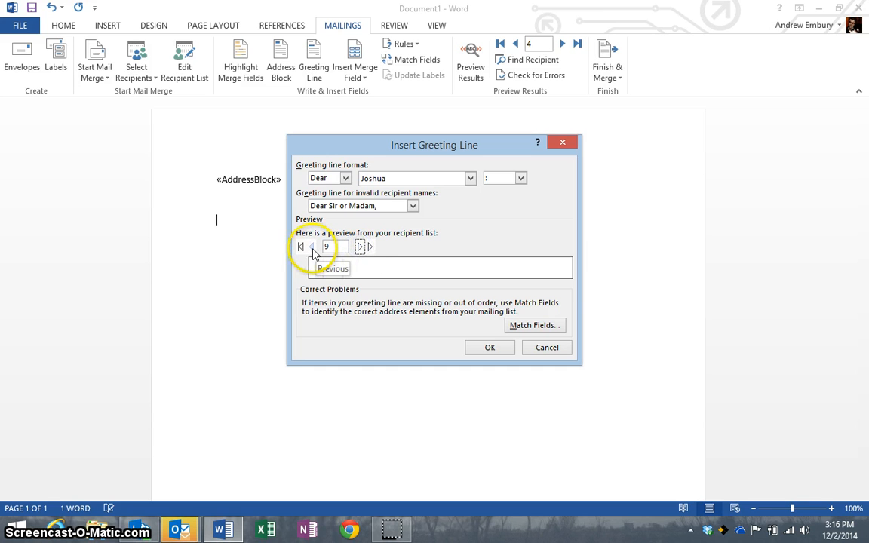
click(312, 247)
click(312, 247)
click(312, 246)
click(312, 247)
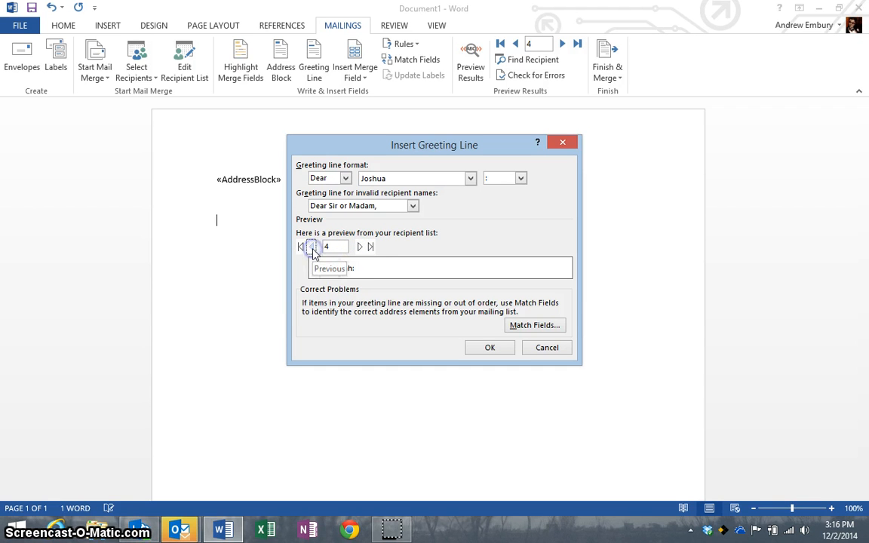
click(492, 348)
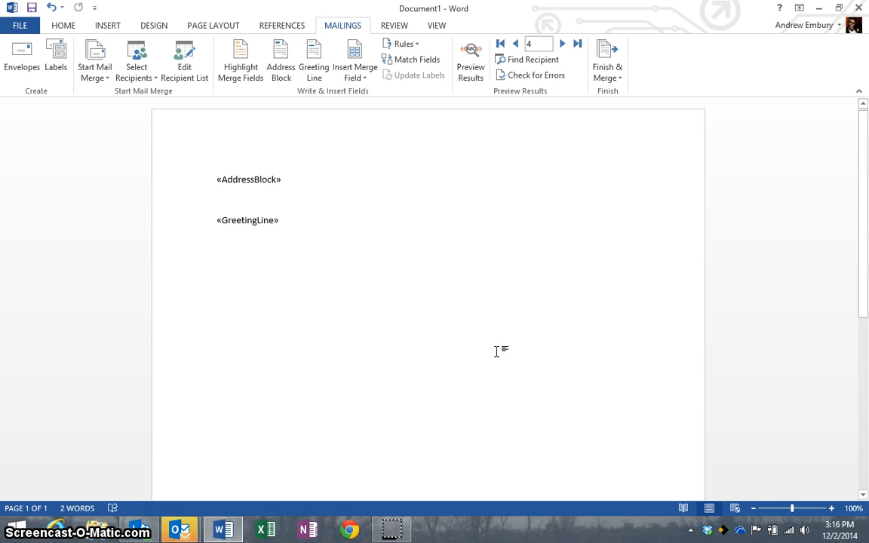
Step: Type 'Thank you for attending our conference. We hope to see you again next year.'
key(Return)
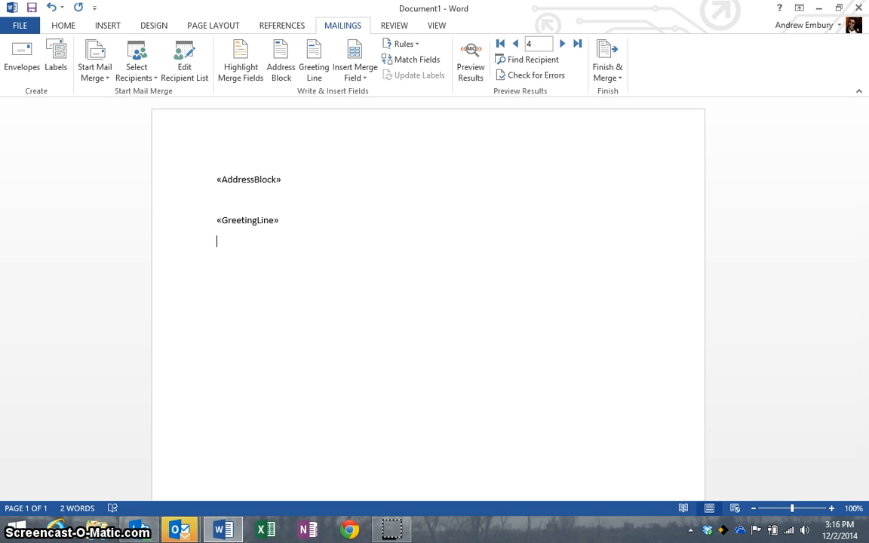
text(Thank you fo)
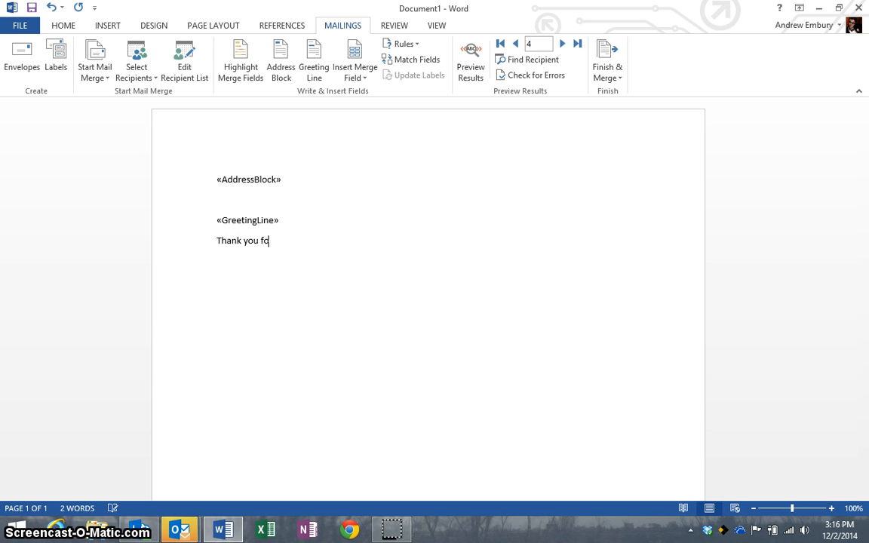
text(r attending our)
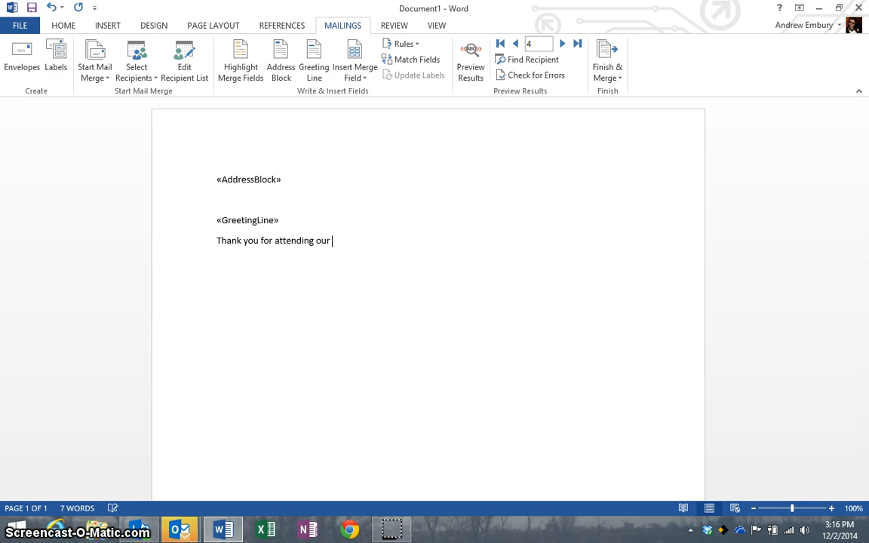
text(conferen)
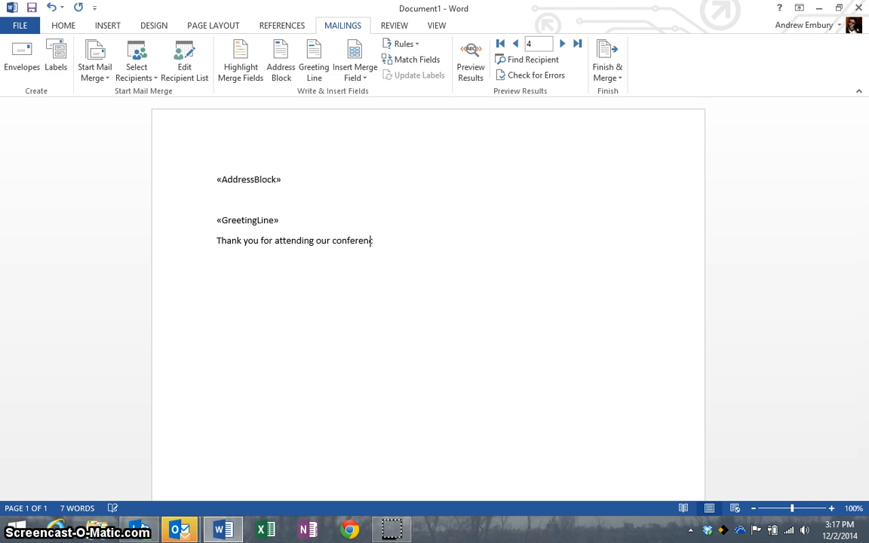
text(ce.  We hope to see you agagin)
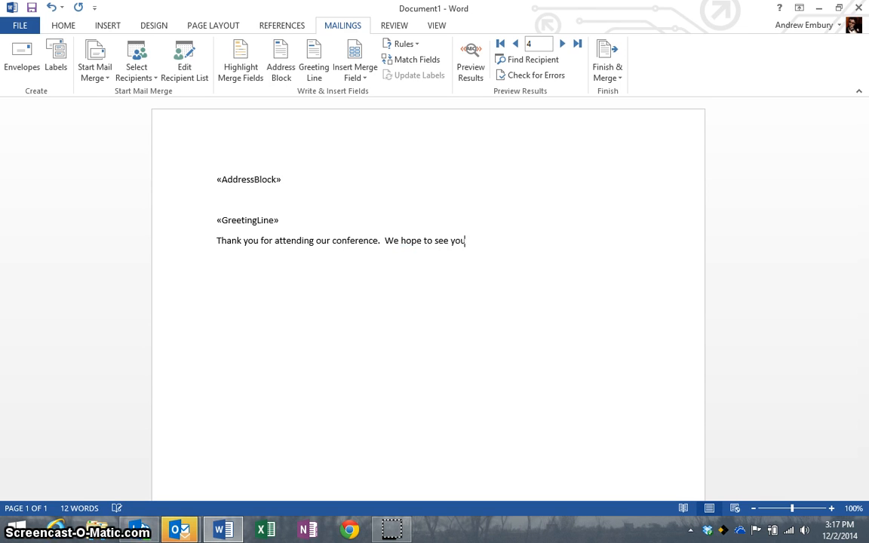
key(BackSpace)
key(BackSpace)
key(BackSpace)
text(ain next year.)
Step: Add the 'Sincerely,' closing with the sender's name below as signature
key(BackSpace)
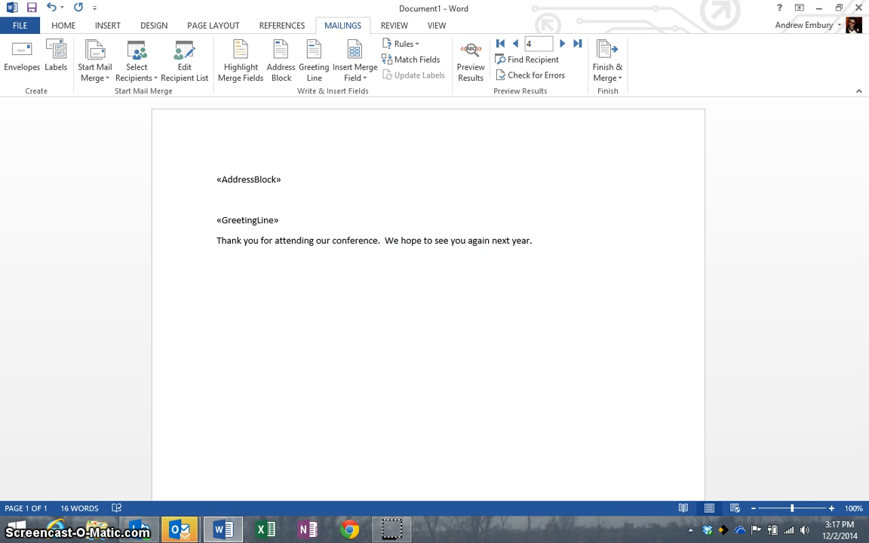
text(S)
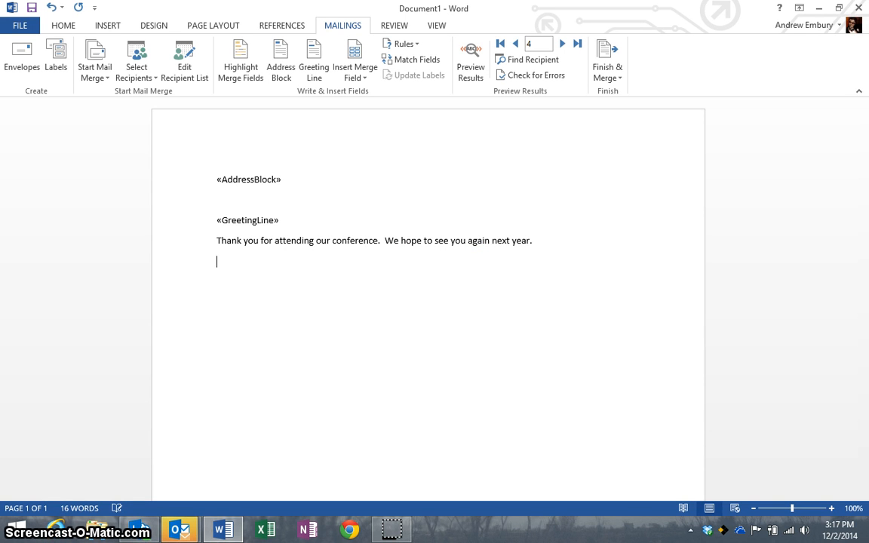
text(Sircerely,)
key(Return)
text(Drew Embury)
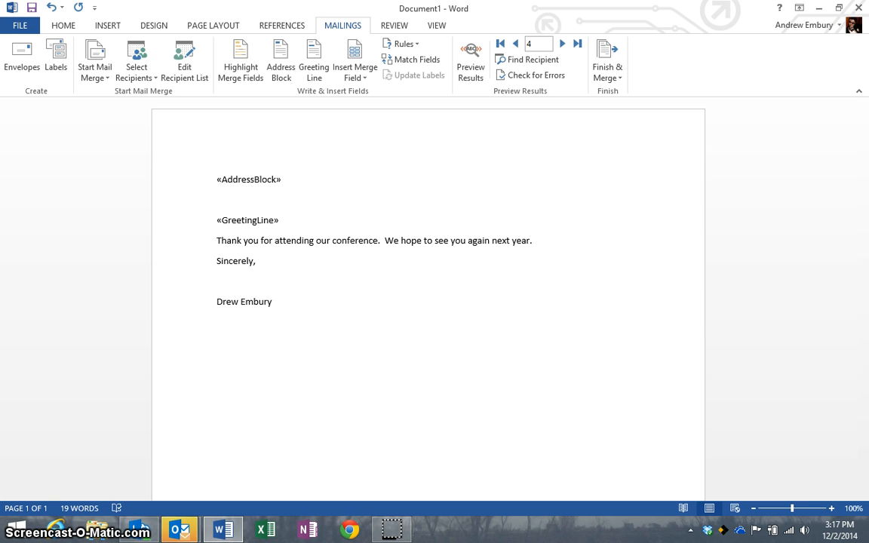
Step: Preview the merged letter and step ahead four records to recipient 8
click(470, 64)
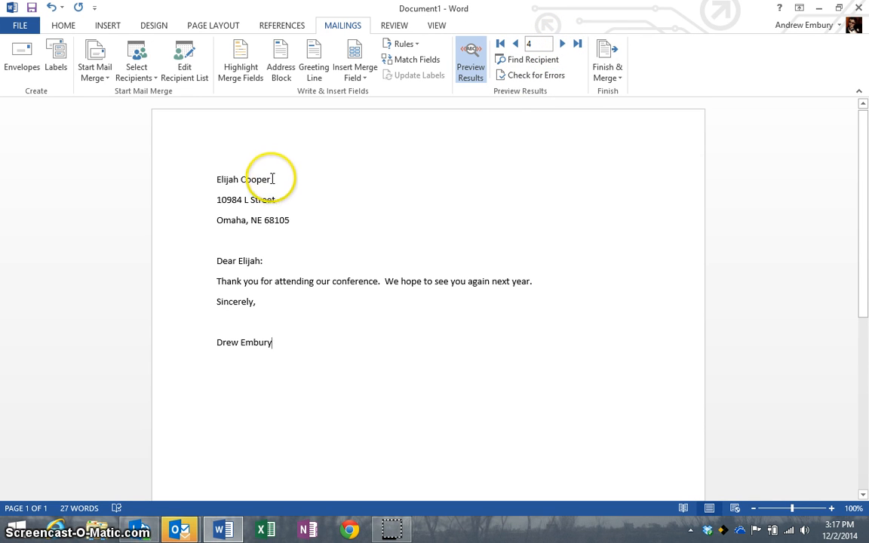
click(562, 46)
click(562, 46)
click(562, 46)
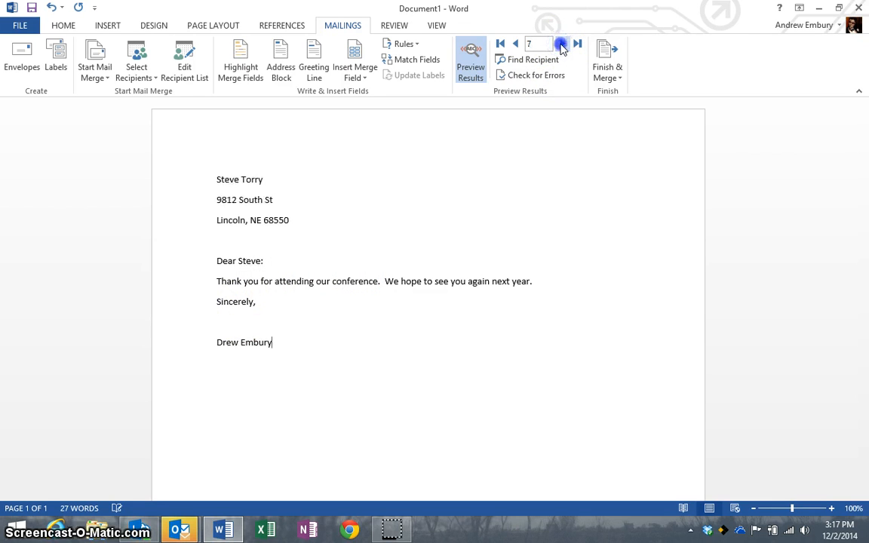
click(562, 46)
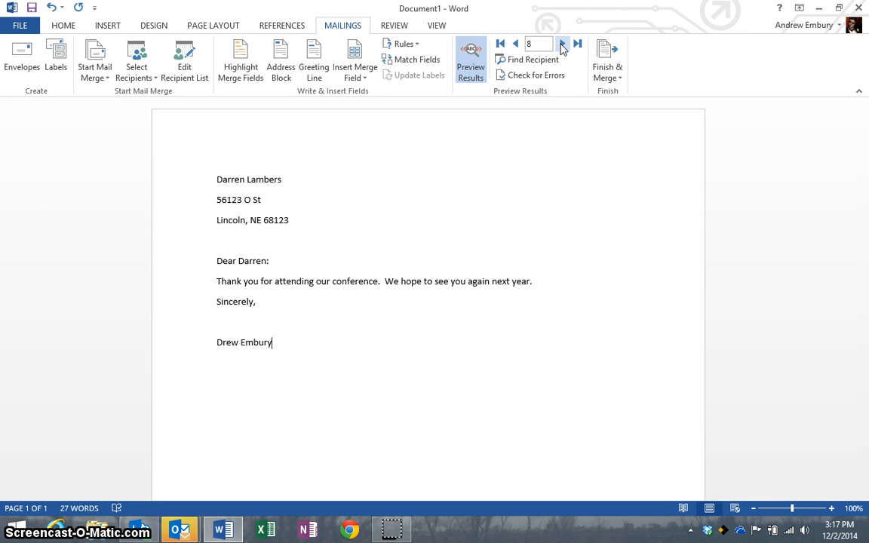
Step: Finish the merge with Edit Individual Documents for all records, producing Letters1
click(619, 79)
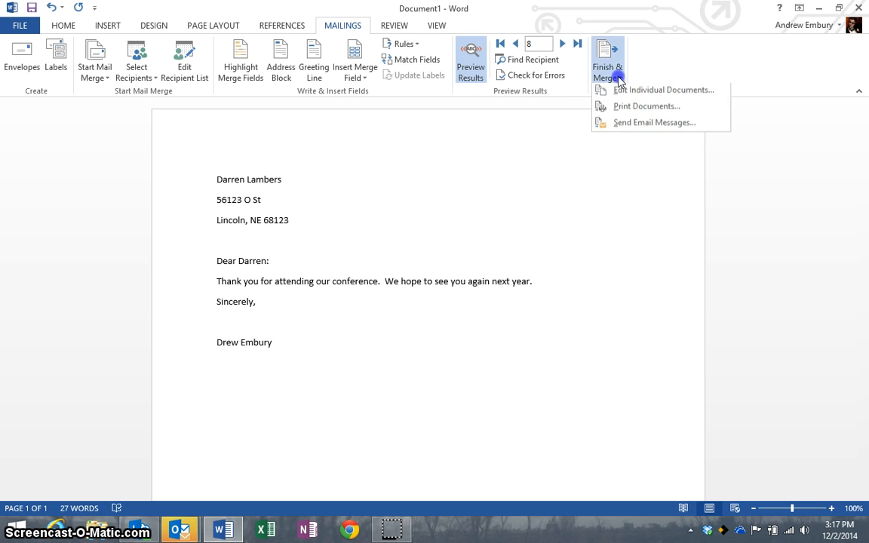
click(637, 126)
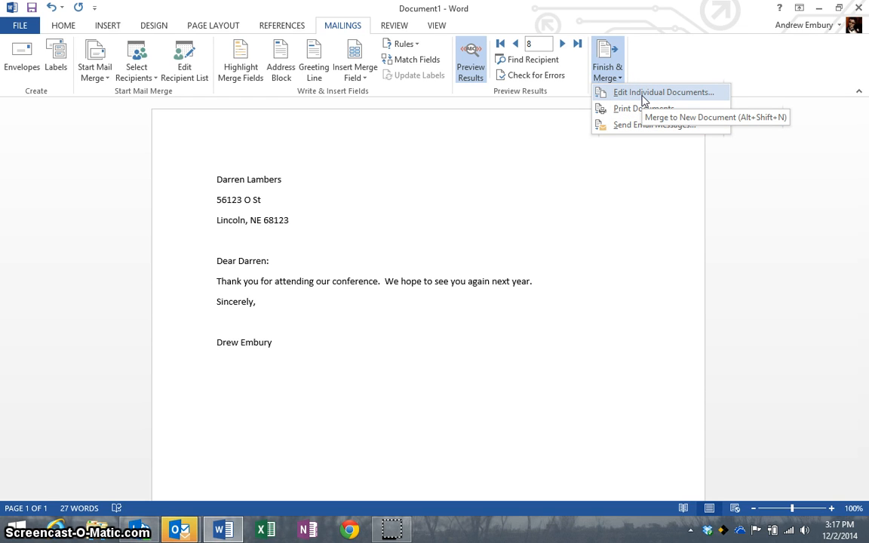
click(643, 99)
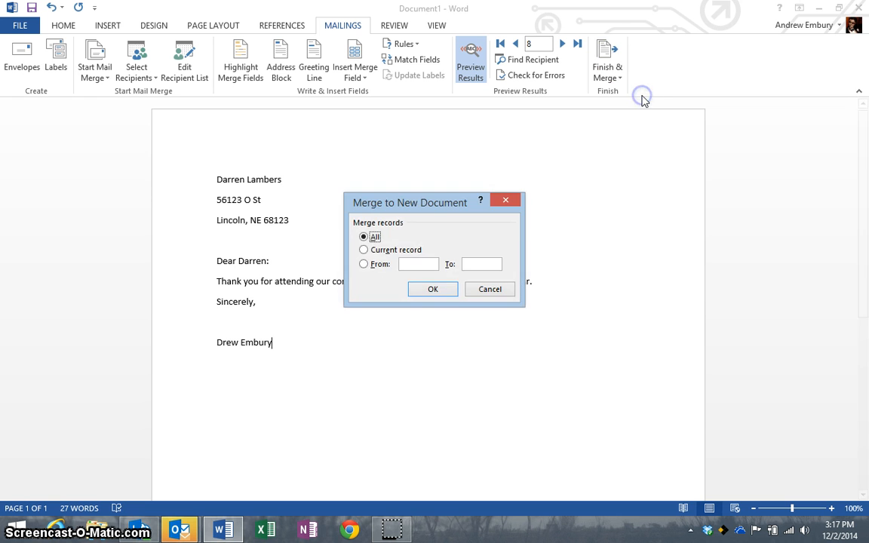
click(433, 291)
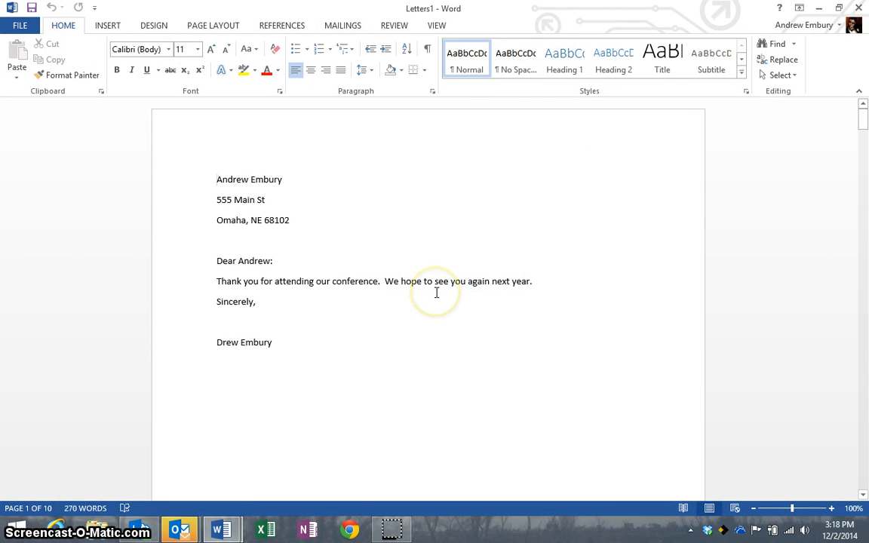
mouse_move(864, 121)
mouse_down()
mouse_move(865, 167)
mouse_move(864, 115)
mouse_up()
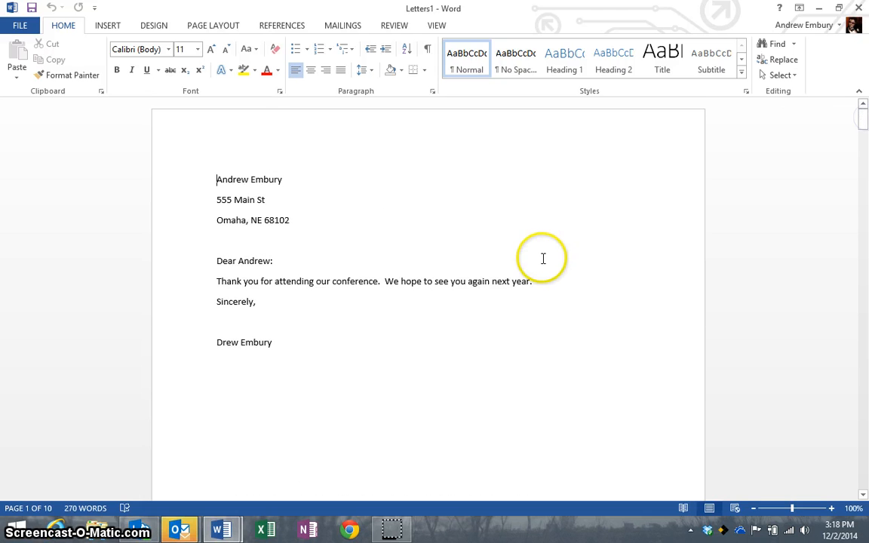
click(552, 281)
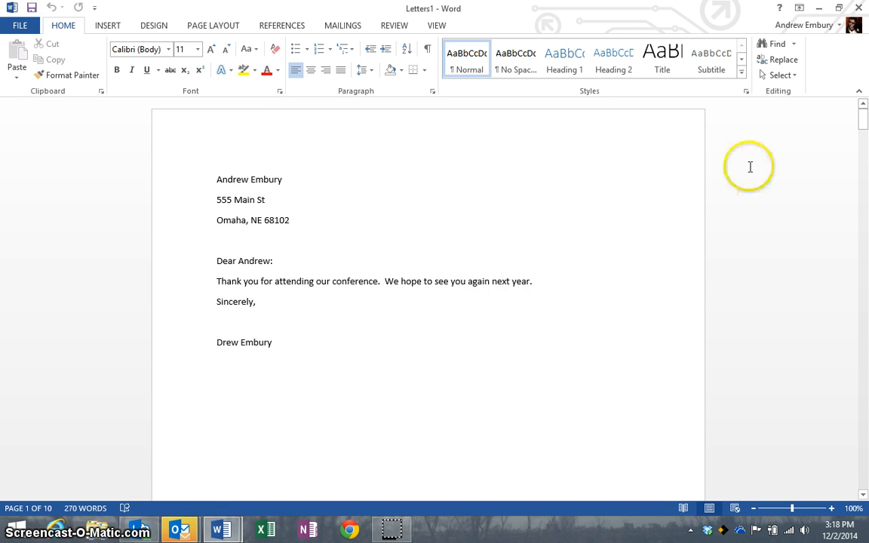
scroll(864, 216, down, 10)
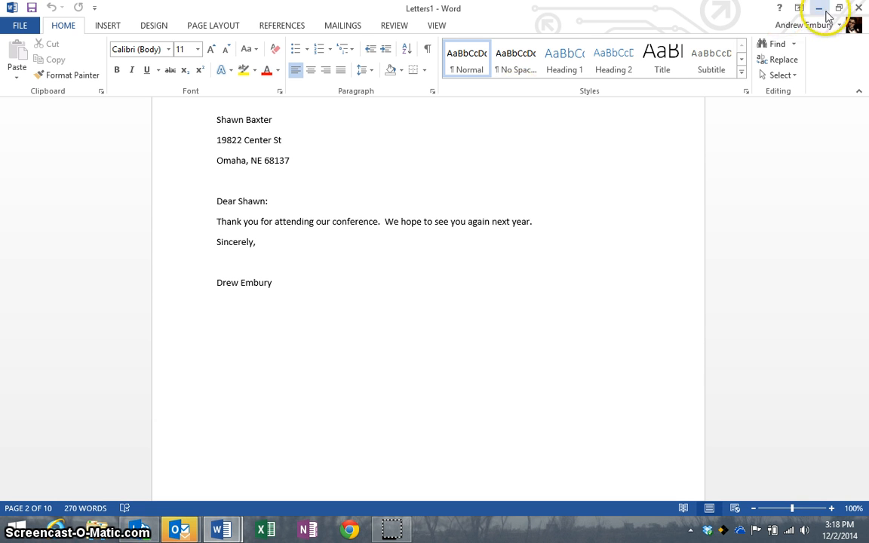
click(857, 9)
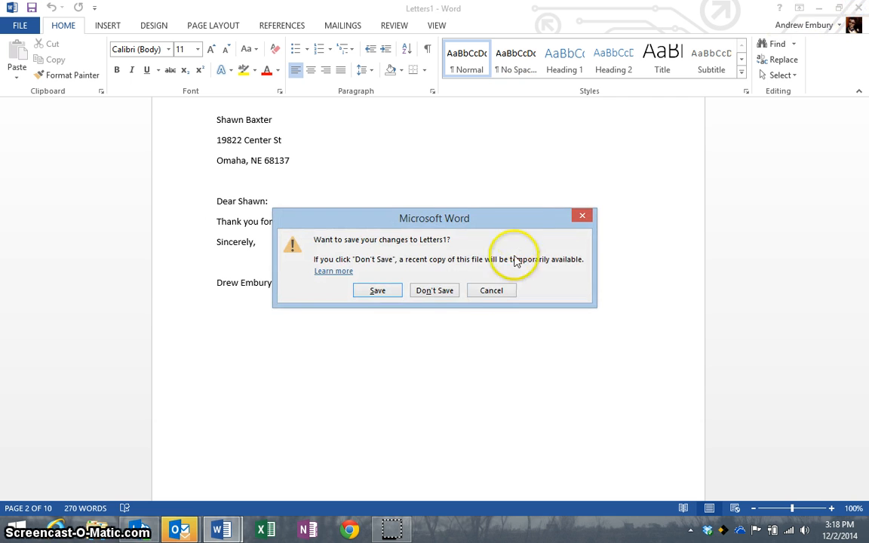
click(496, 290)
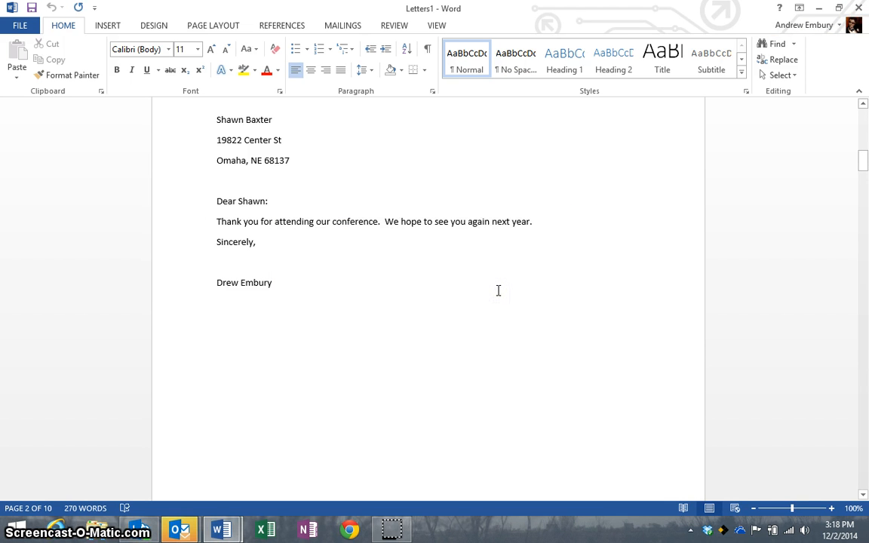